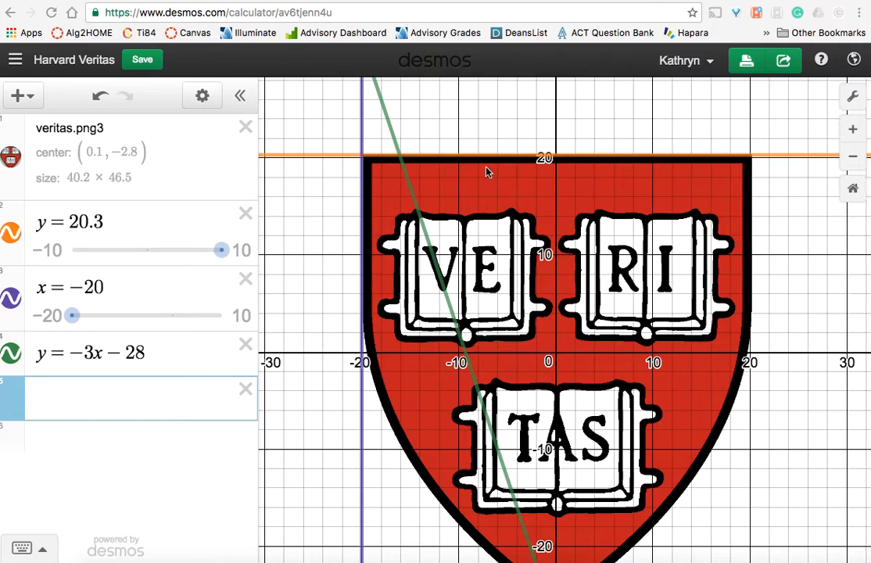
Hide the x = −20 and y = −3x − 28 lines, and toggle the shield image off and back on
{"action": "left_click", "coordinate": [11, 299]}
{"action": "left_click", "coordinate": [11, 355]}
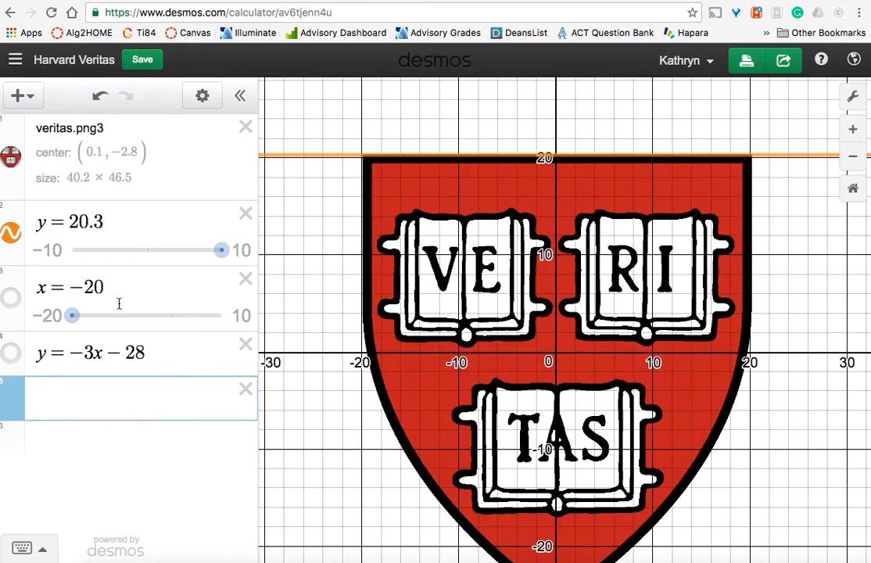
{"action": "left_click", "coordinate": [14, 158]}
{"action": "left_click", "coordinate": [14, 158]}
Restrict the line y = 20.3 to the domain −20 < x < 20 so it spans the shield's upper edge
{"action": "left_click", "coordinate": [143, 223]}
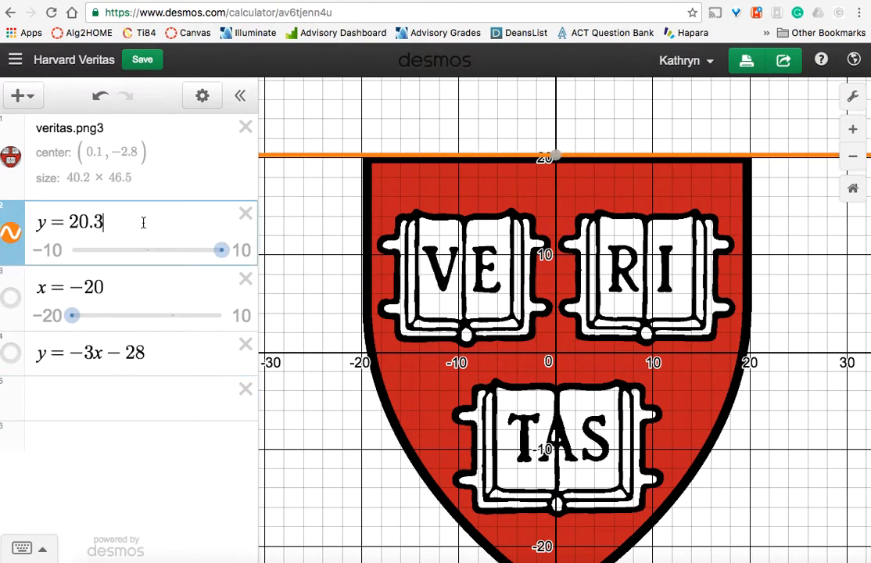
{"action": "type", "text": "{"}
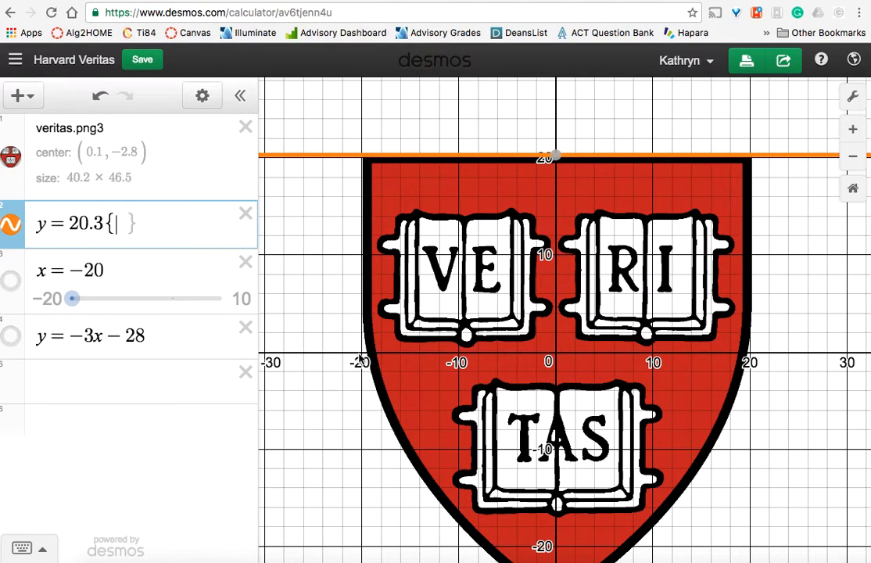
{"action": "type", "text": "-20"}
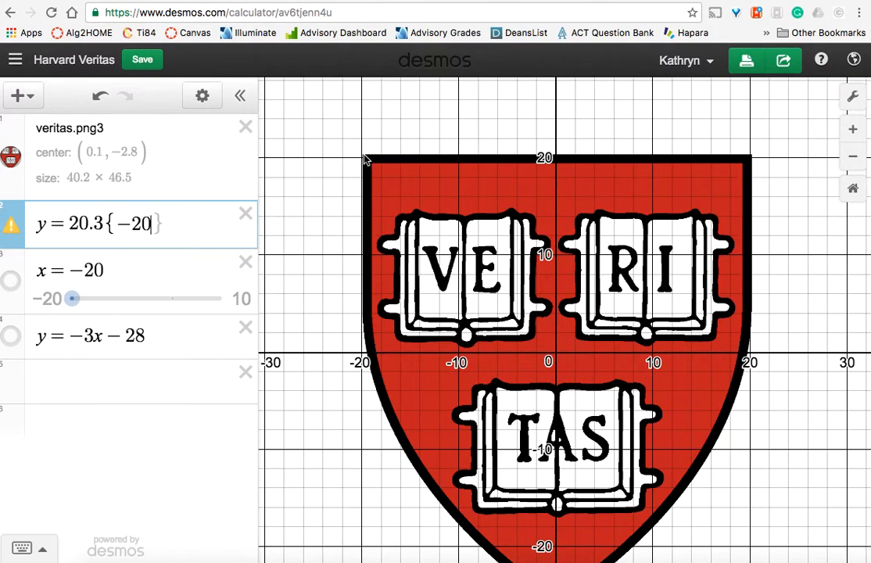
{"action": "type", "text": "<x"}
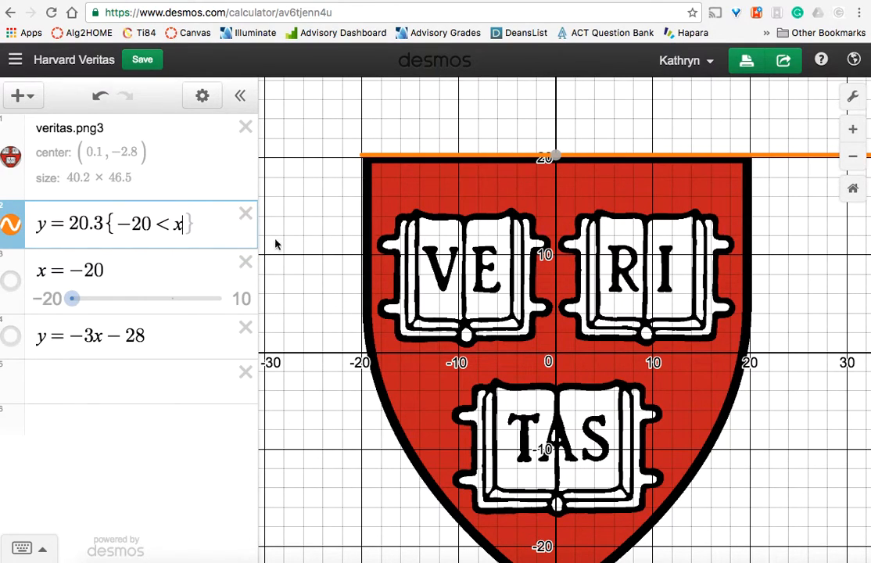
{"action": "type", "text": "<20"}
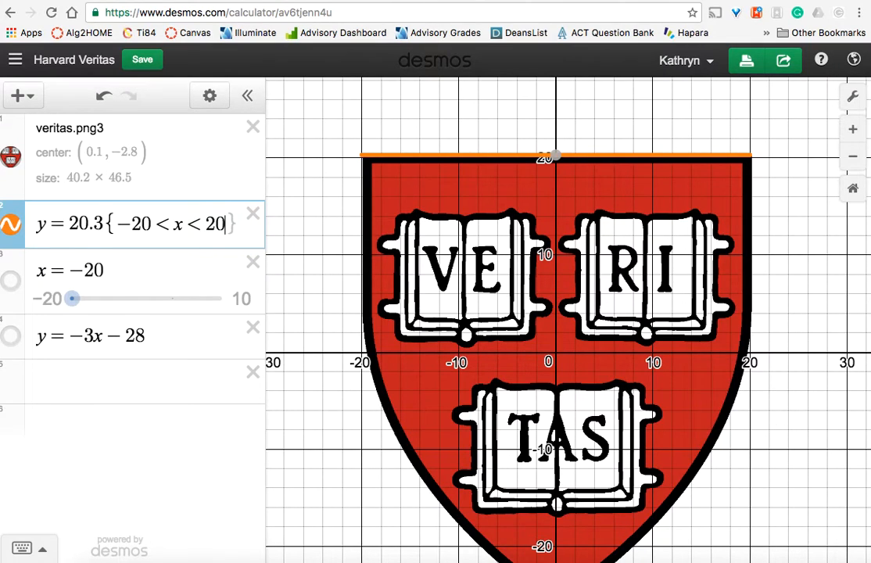
Try other upper x limits such as 2, 12 and 30 on the y = 20.3 segment and restore the limit to 20
{"action": "key", "text": "BackSpace"}
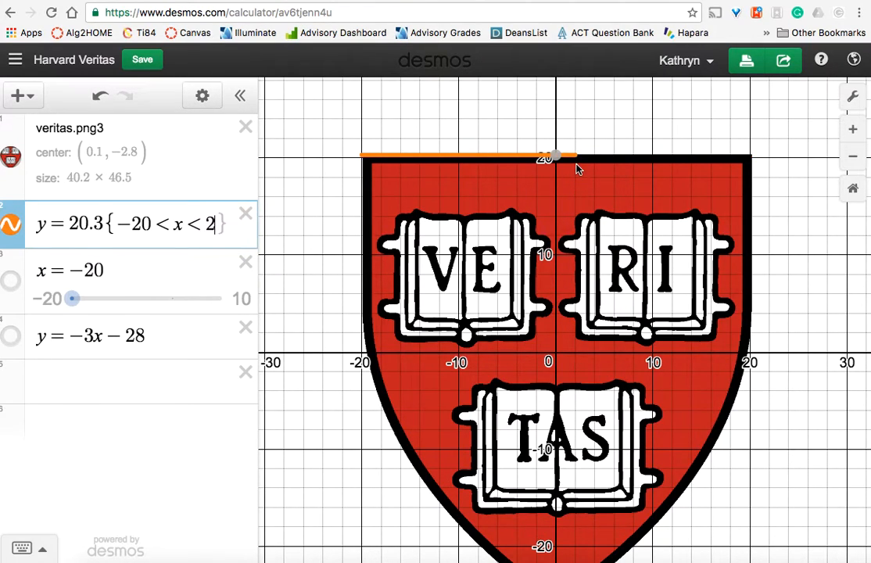
{"action": "key", "text": "BackSpace"}
{"action": "type", "text": "12"}
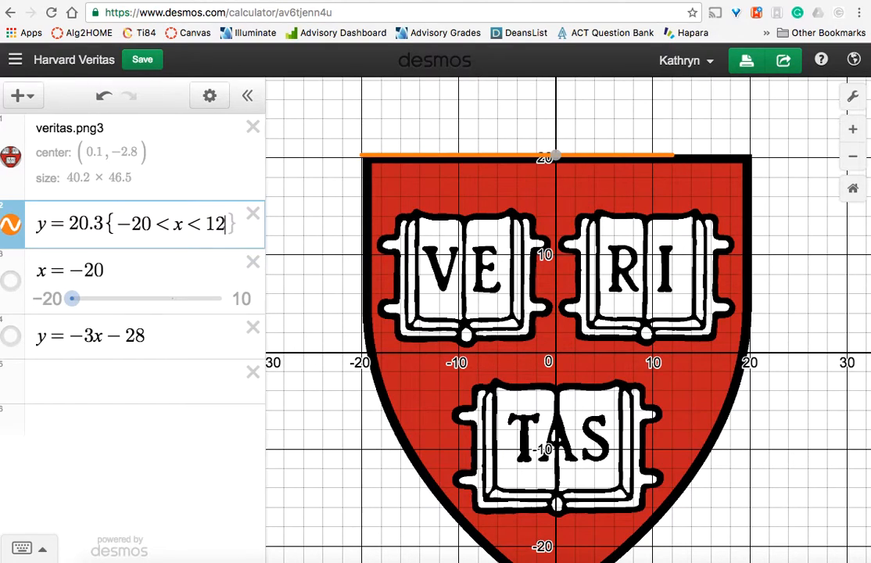
{"action": "key", "text": "BackSpace"}
{"action": "type", "text": "30"}
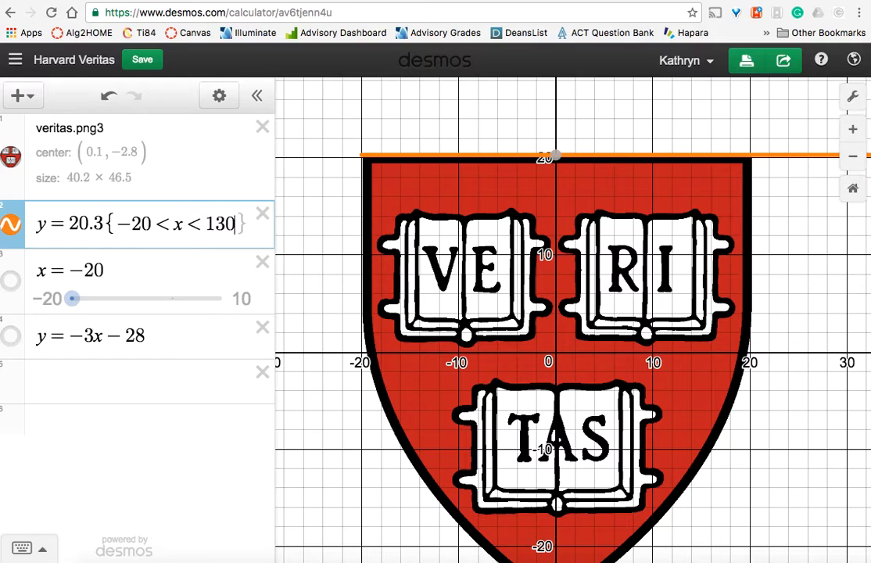
{"action": "key", "text": "BackSpace"}
{"action": "key", "text": "BackSpace"}
{"action": "key", "text": "BackSpace"}
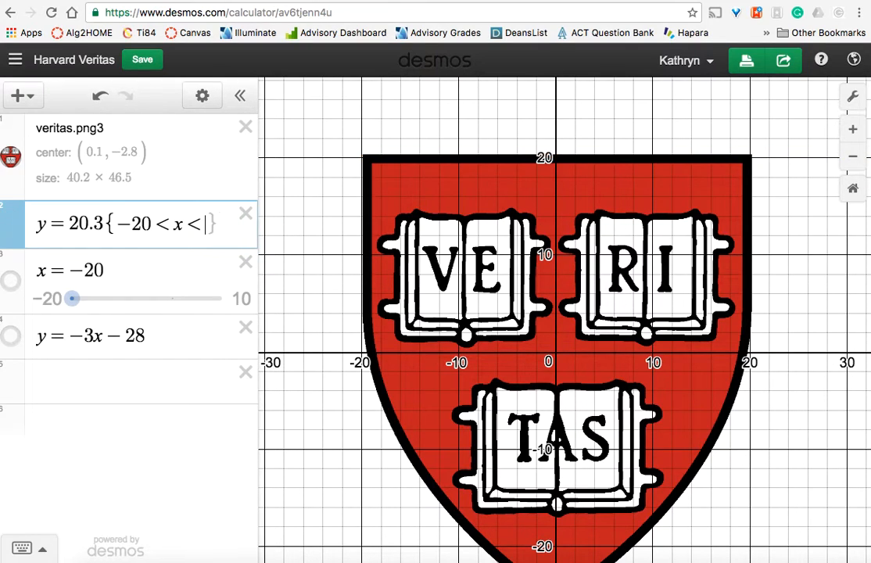
{"action": "type", "text": "30"}
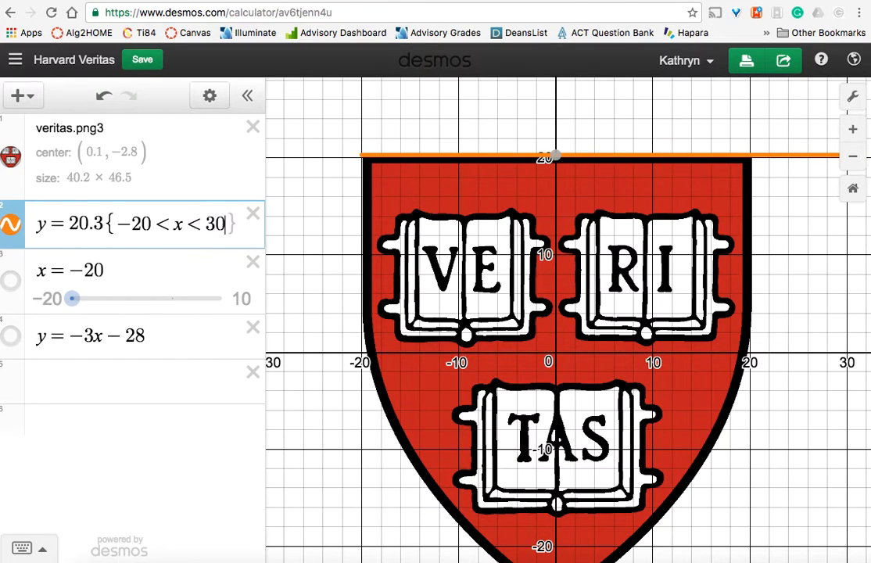
{"action": "key", "text": "BackSpace"}
{"action": "type", "text": "2"}
{"action": "key", "text": "BackSpace"}
{"action": "key", "text": "BackSpace"}
{"action": "type", "text": "22"}
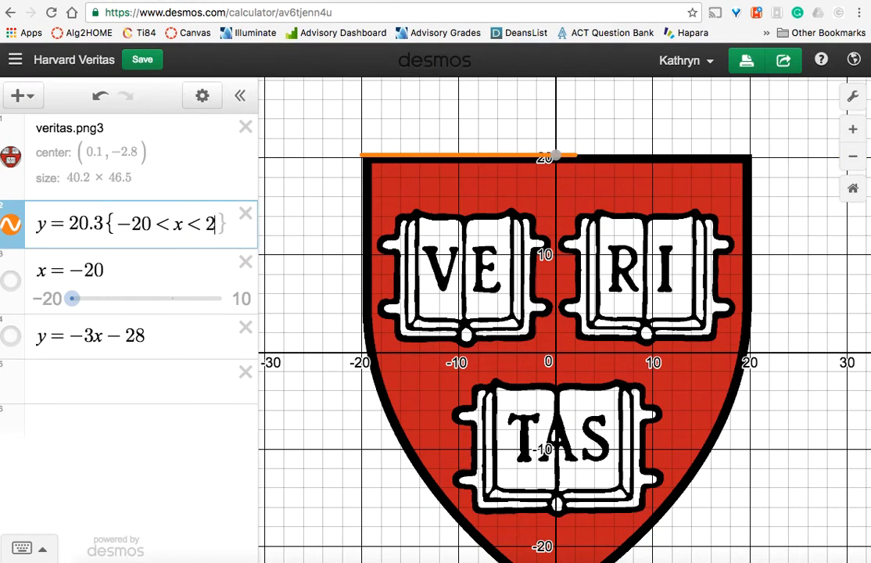
{"action": "key", "text": "BackSpace"}
{"action": "type", "text": "0"}
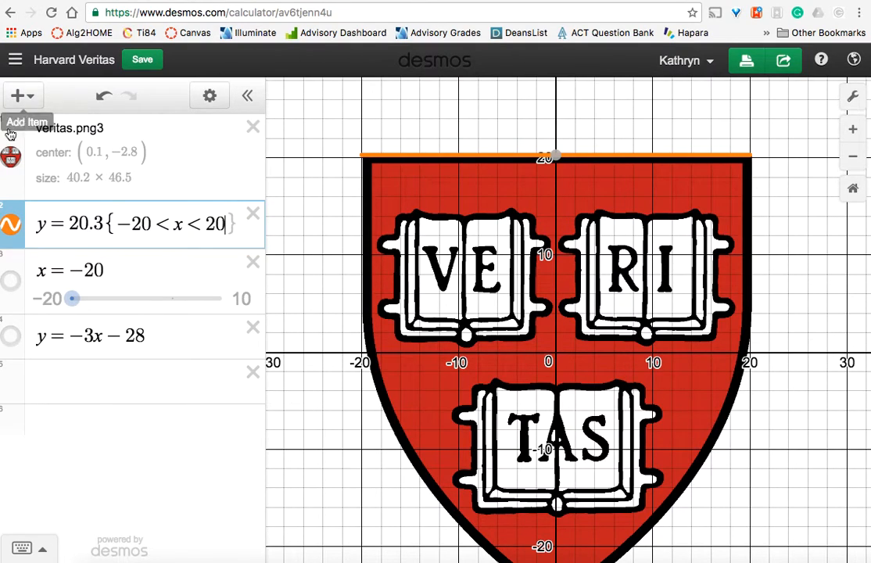
Show the x = −20 line again, viewing it with the shield image temporarily hidden
{"action": "left_click", "coordinate": [12, 160]}
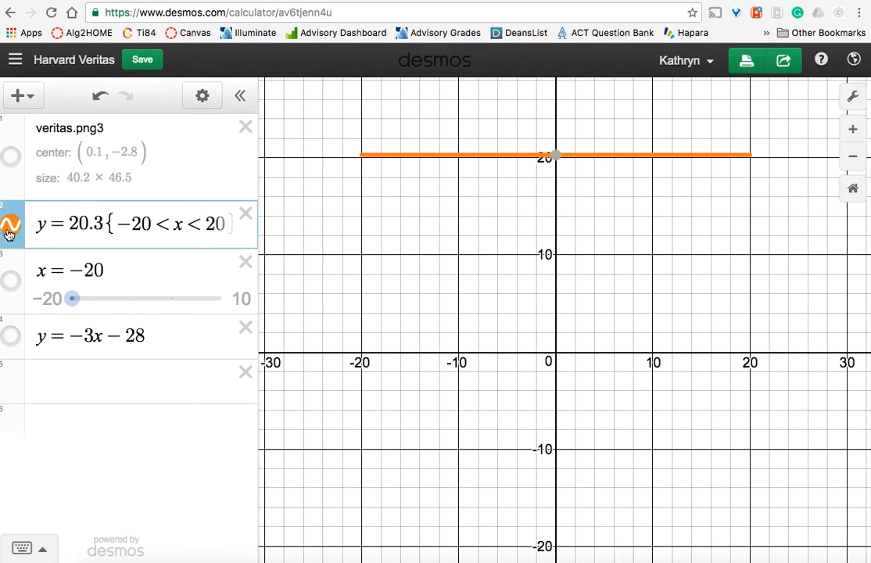
{"action": "left_click", "coordinate": [11, 281]}
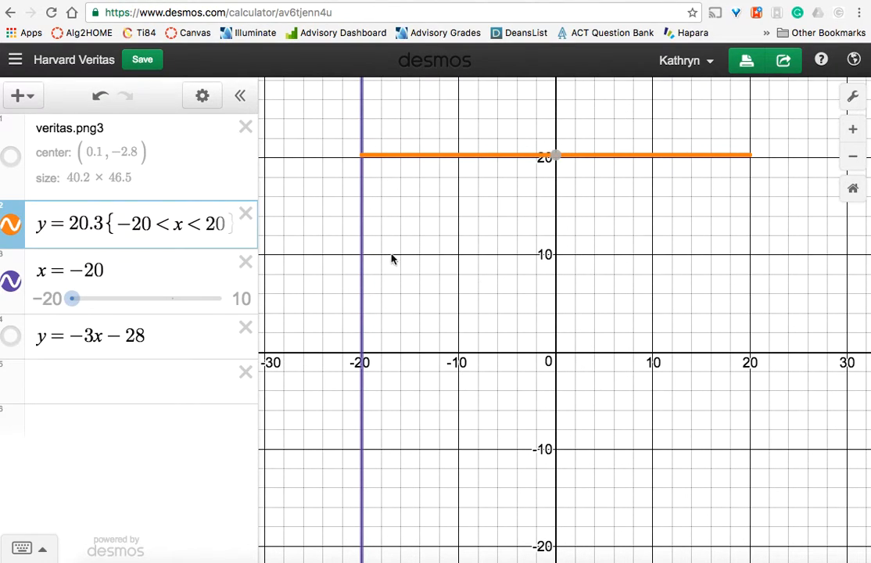
{"action": "left_click", "coordinate": [13, 157]}
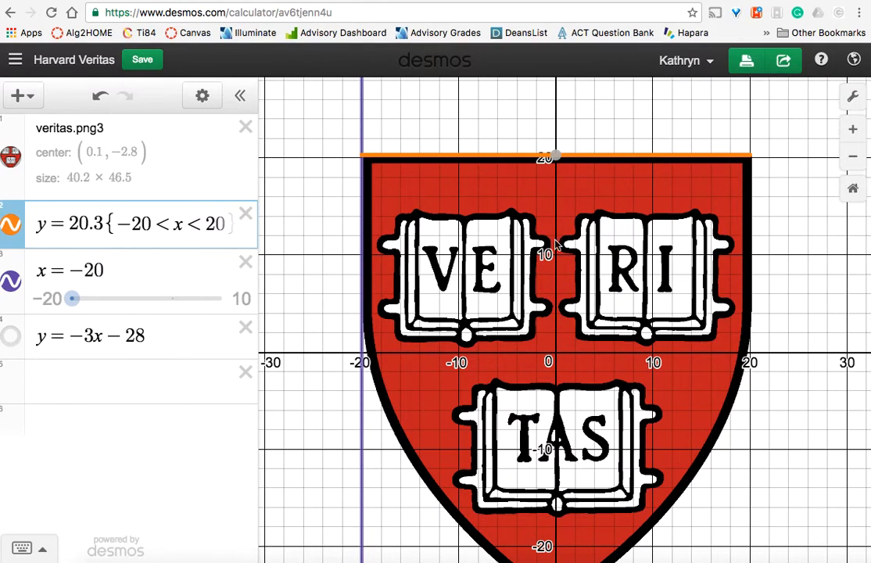
Restrict the line x = −20 to the range 4 < y < 20 and check the segment with the shield image briefly hidden
{"action": "left_click", "coordinate": [141, 272]}
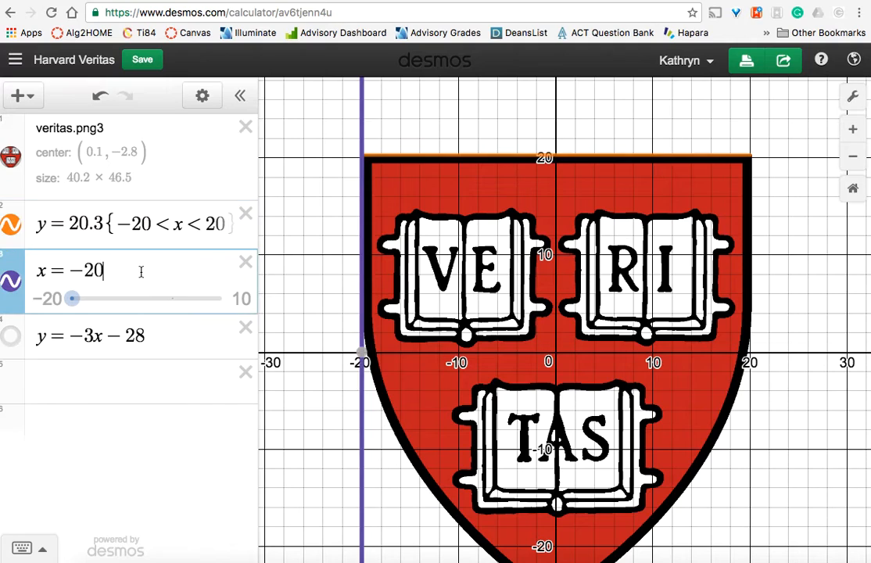
{"action": "type", "text": "{4 "}
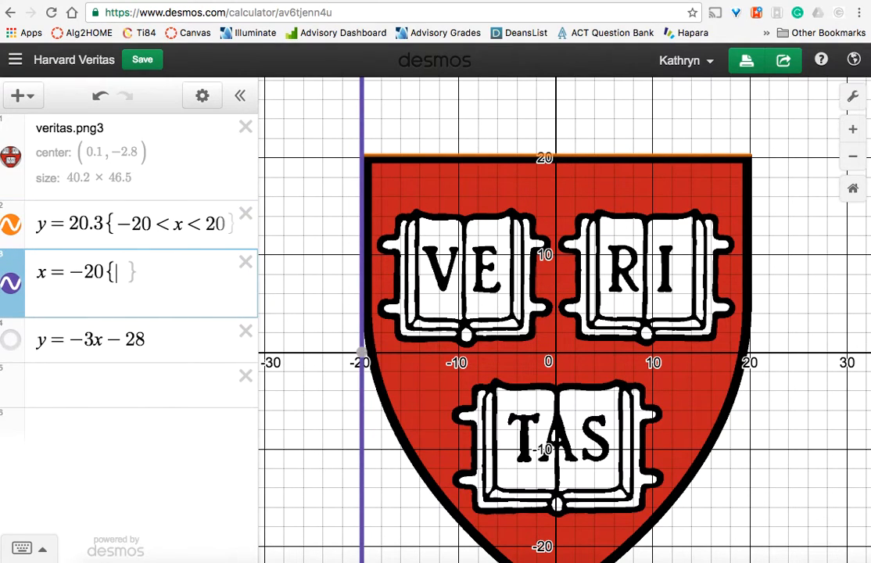
{"action": "type", "text": "< "}
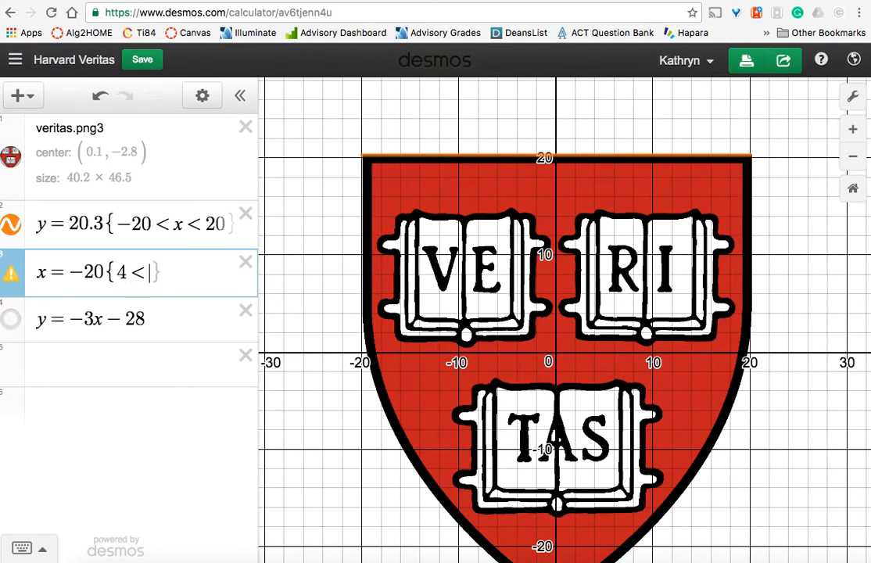
{"action": "type", "text": "< 20"}
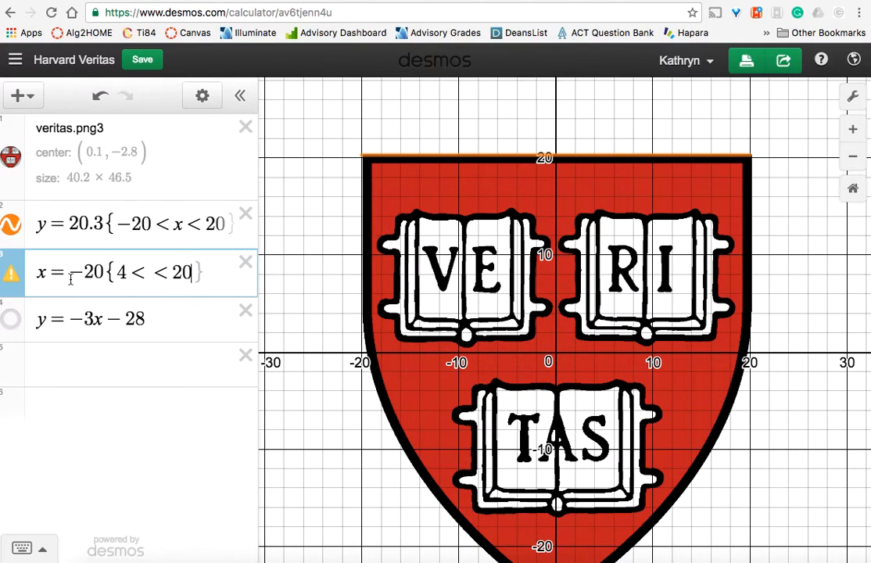
{"action": "left_click", "coordinate": [148, 272]}
{"action": "type", "text": "y"}
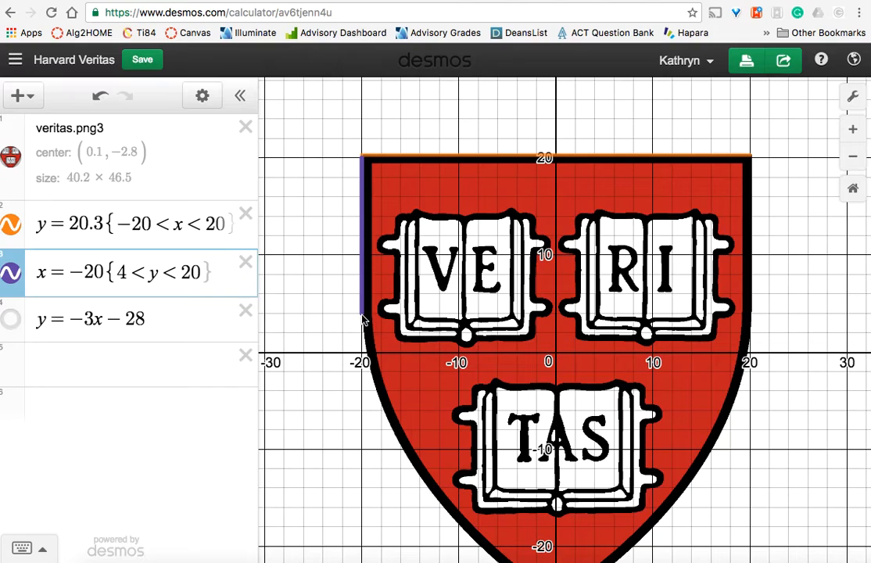
{"action": "left_click", "coordinate": [12, 157]}
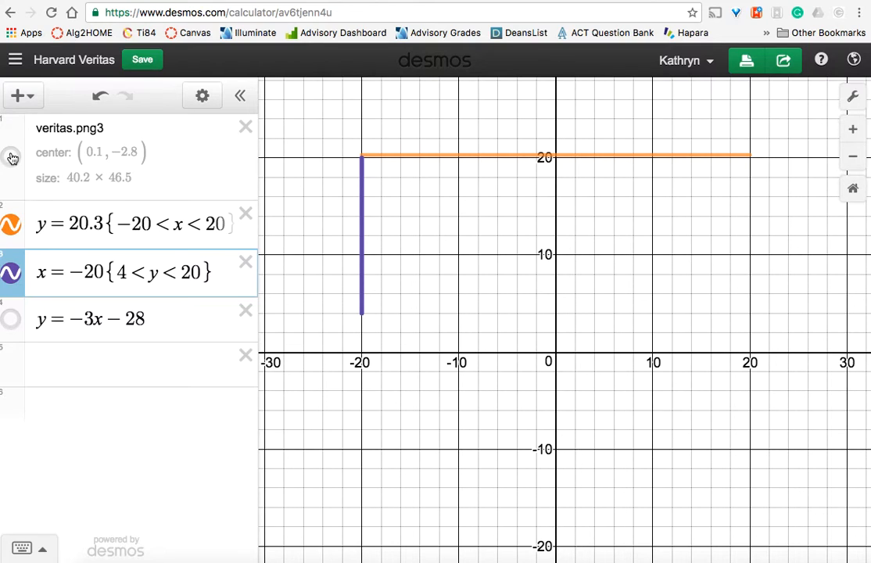
{"action": "left_click", "coordinate": [12, 158]}
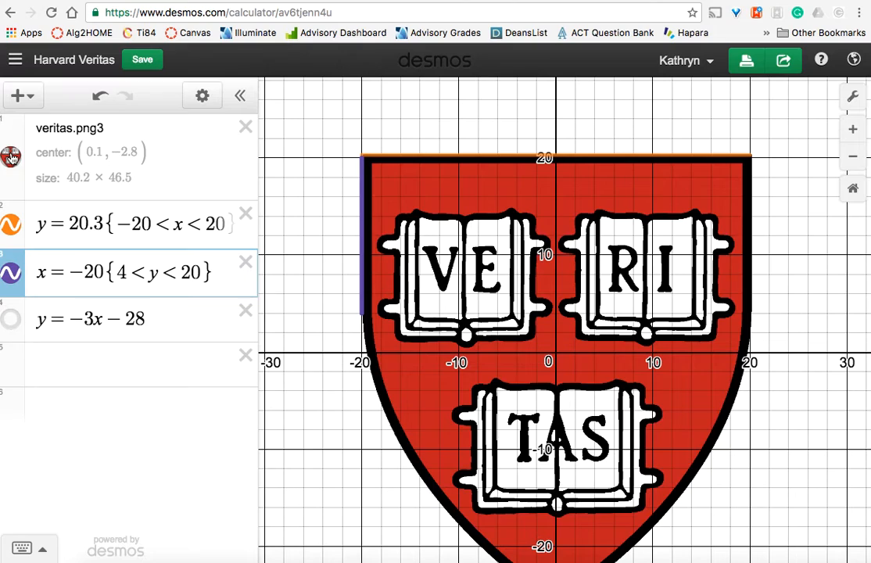
Show the line y = −3x − 28 and restrict it to 6.5 < y < 10.5 along the letter V
{"action": "left_click", "coordinate": [11, 320]}
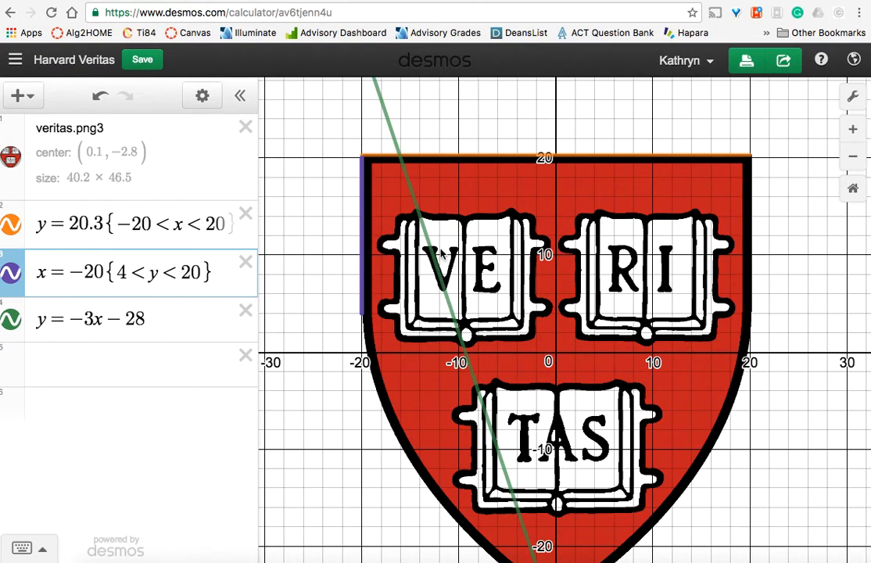
{"action": "left_click", "coordinate": [175, 315]}
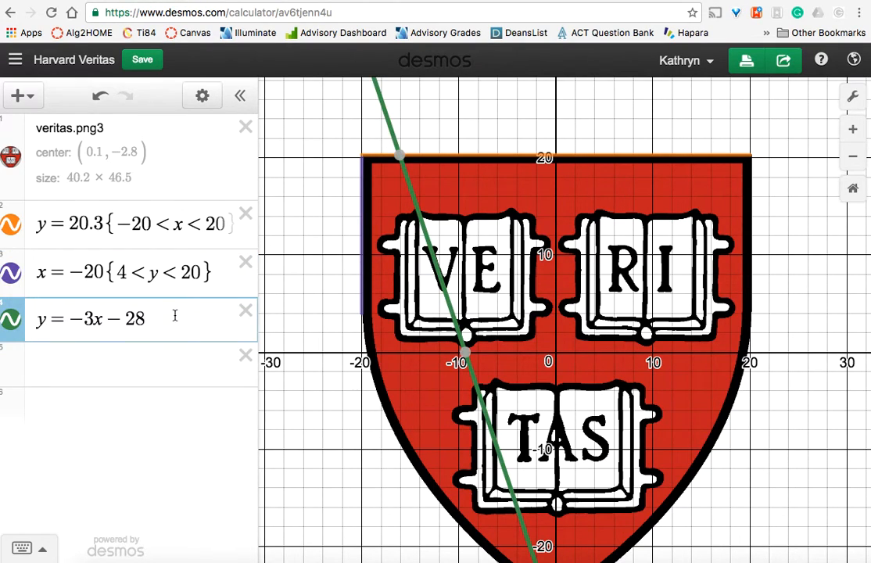
{"action": "type", "text": "{"}
{"action": "type", "text": "<<"}
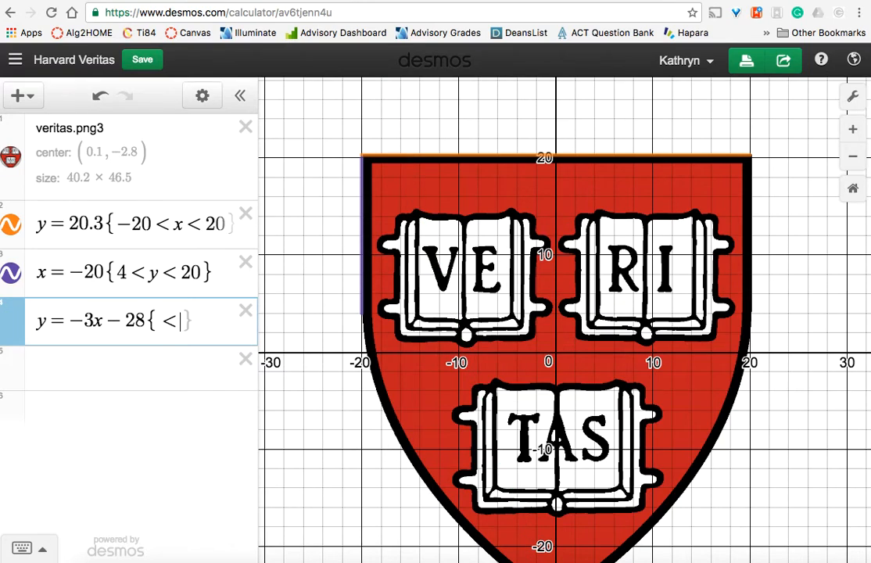
{"action": "type", "text": "y<"}
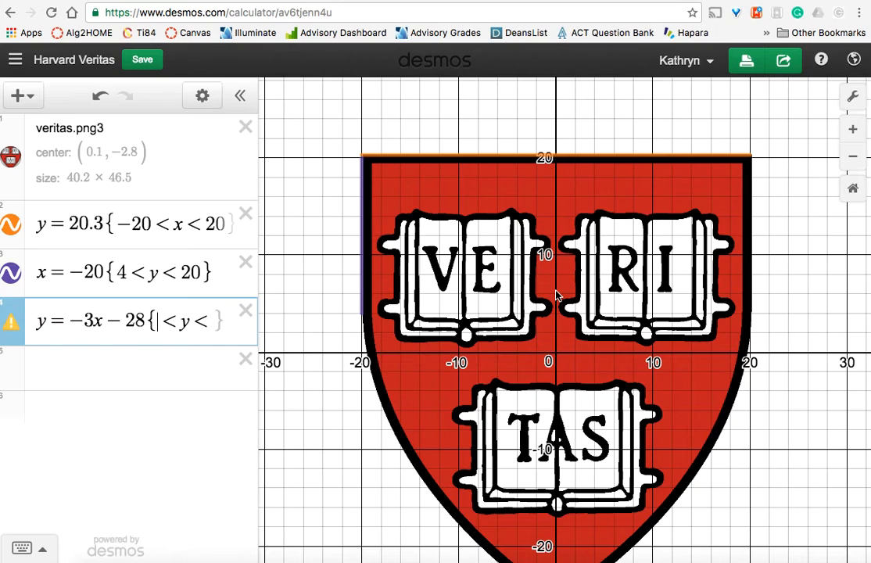
{"action": "type", "text": "6.5"}
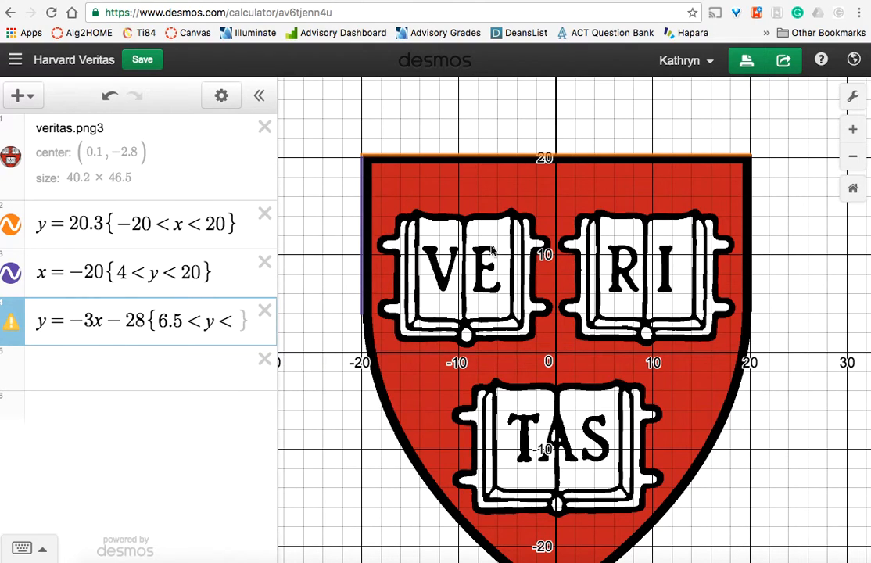
{"action": "type", "text": "10.5"}
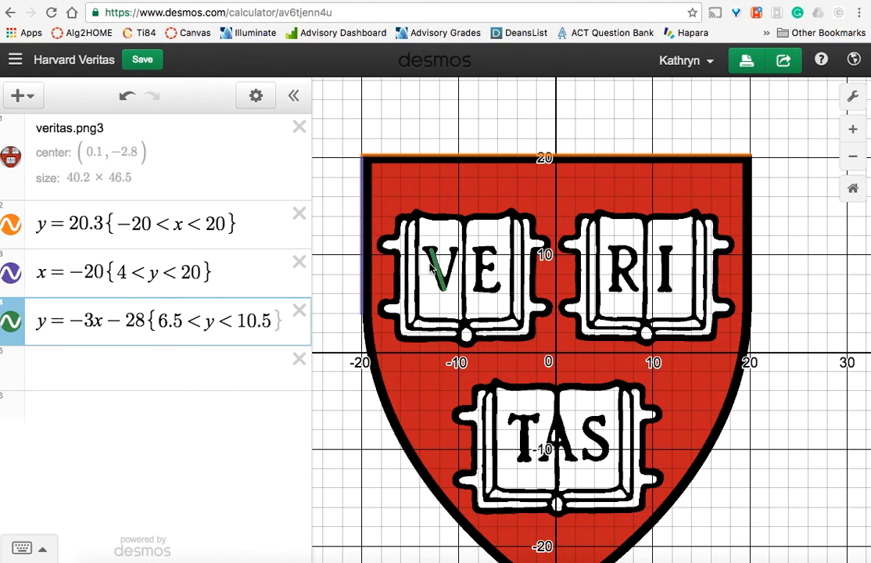
Try an upper y limit of 11 on the y = −3x − 28 segment and restore the limit to 10.5
{"action": "key", "text": "BackSpace"}
{"action": "key", "text": "BackSpace"}
{"action": "key", "text": "BackSpace"}
{"action": "type", "text": "1"}
{"action": "key", "text": "BackSpace"}
{"action": "type", "text": "0.5"}
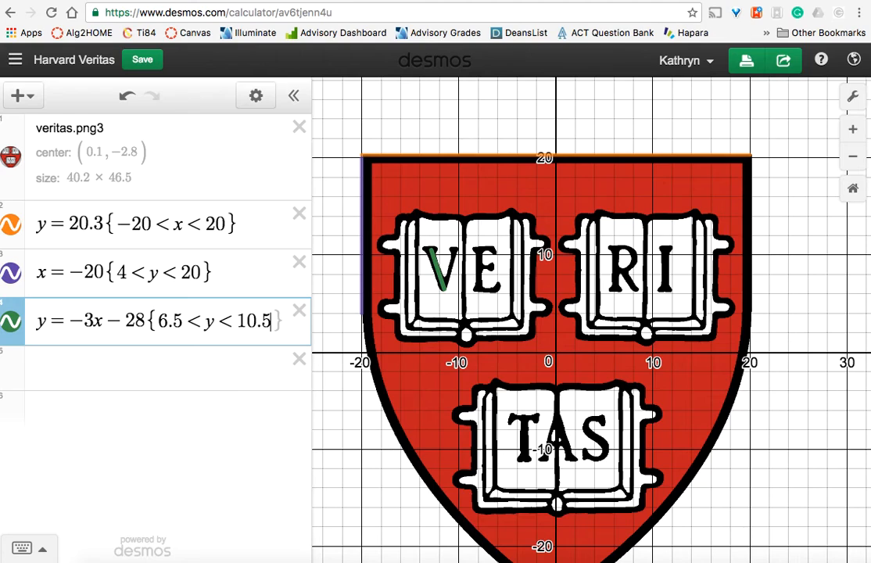